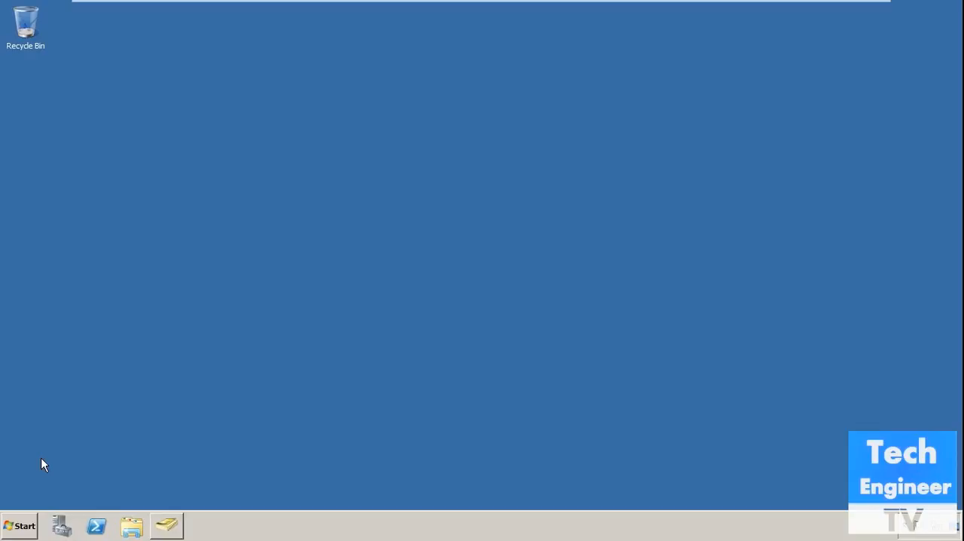
Launch Exchange Management Console, dismiss the unlicensed server notice and show Recipient Configuration for the on-premises organization.
click(17, 525)
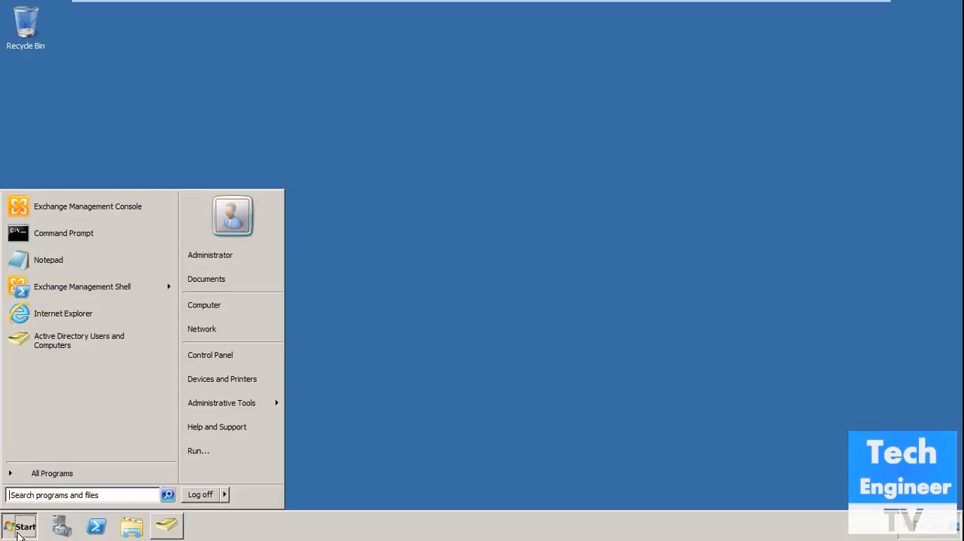
click(105, 205)
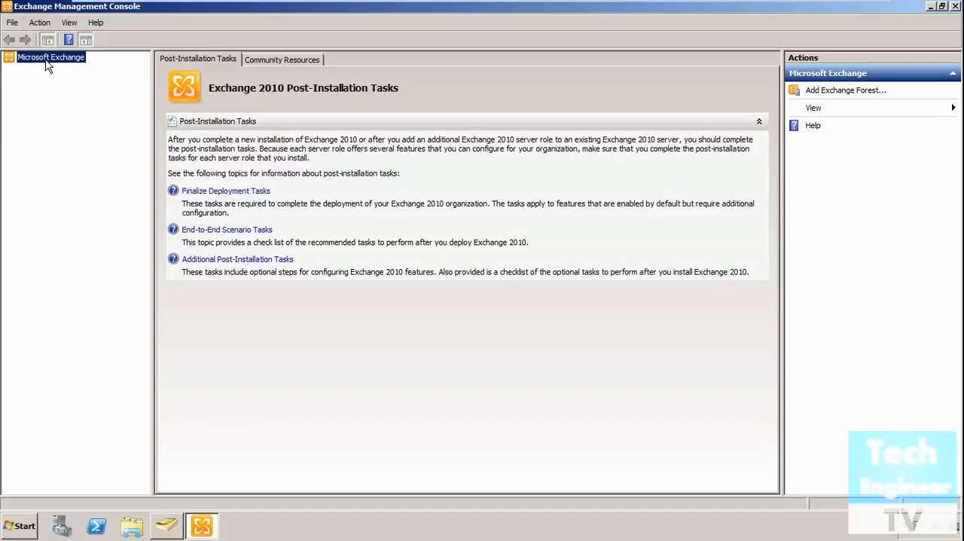
double_click(45, 65)
click(47, 68)
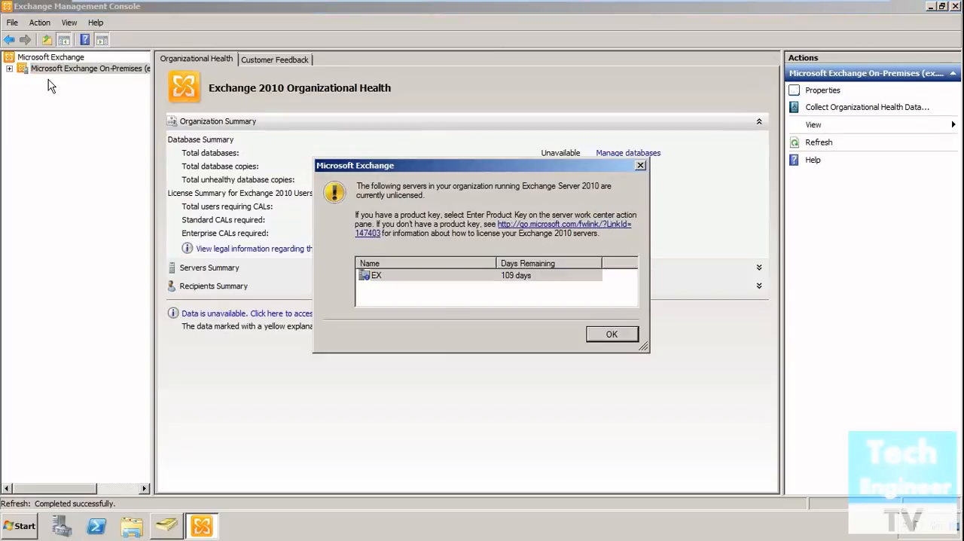
click(607, 332)
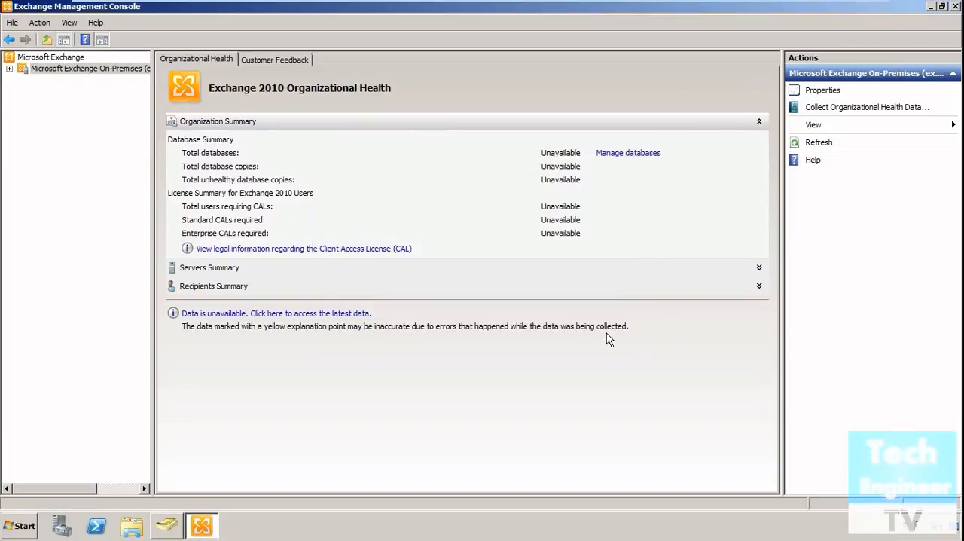
double_click(80, 72)
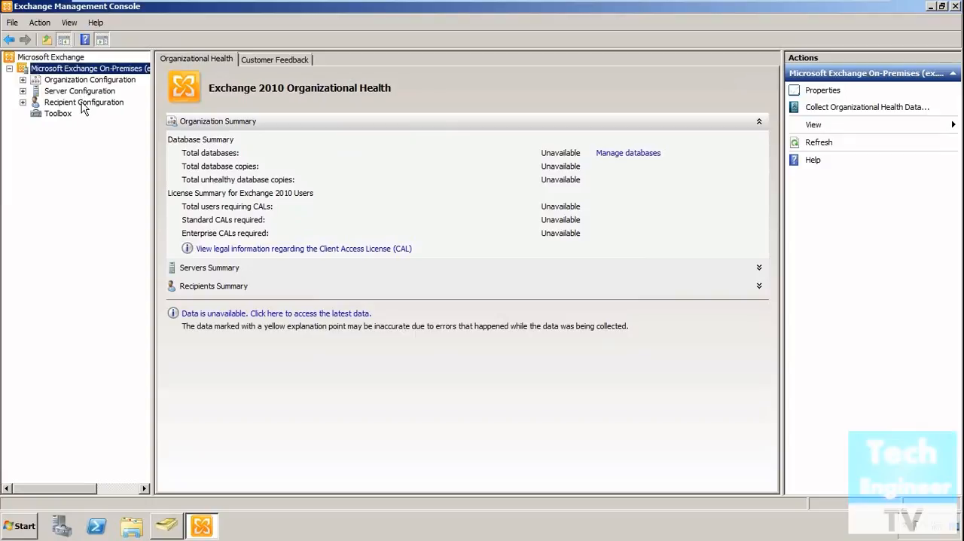
click(84, 103)
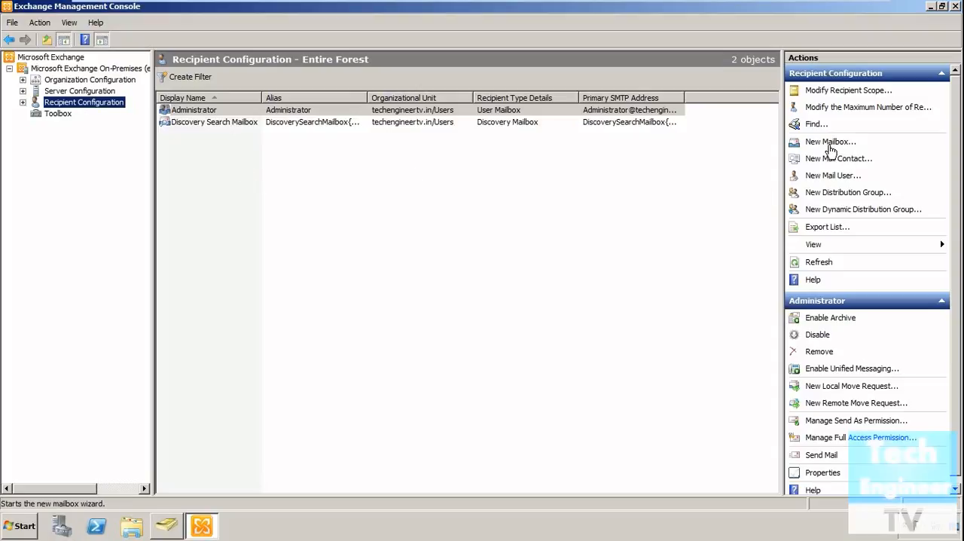
Start a new mailbox of type User Mailbox for a new user, proceeding to the user information page.
right_click(366, 176)
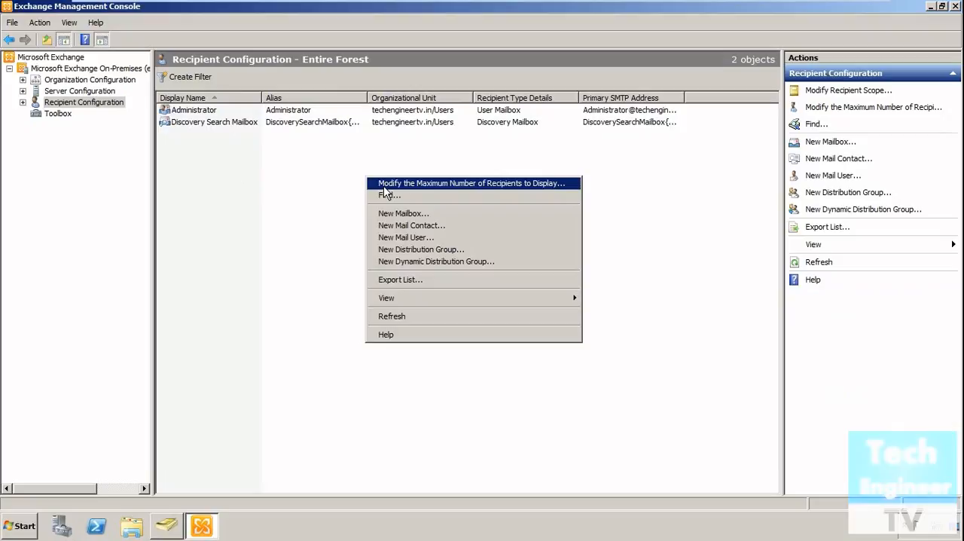
click(397, 214)
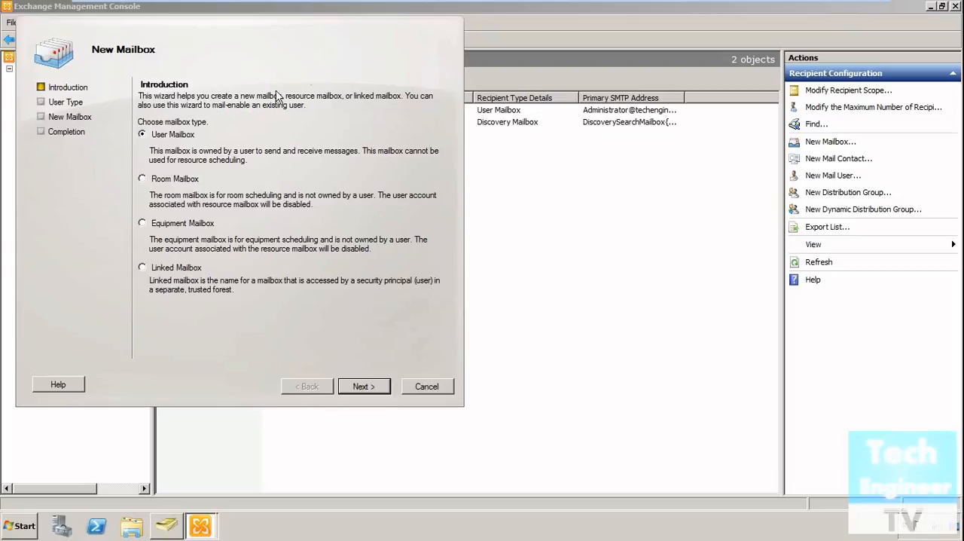
drag(265, 54, 310, 69)
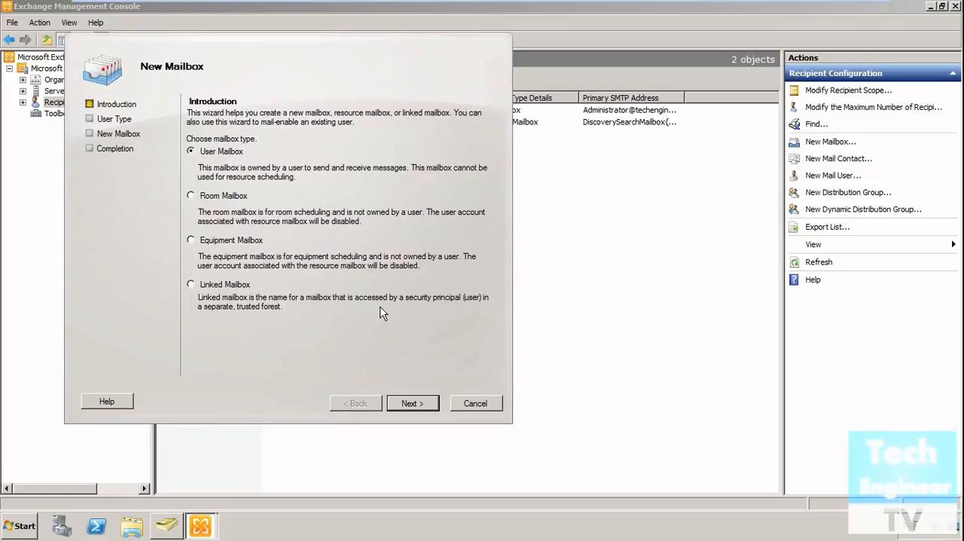
click(428, 405)
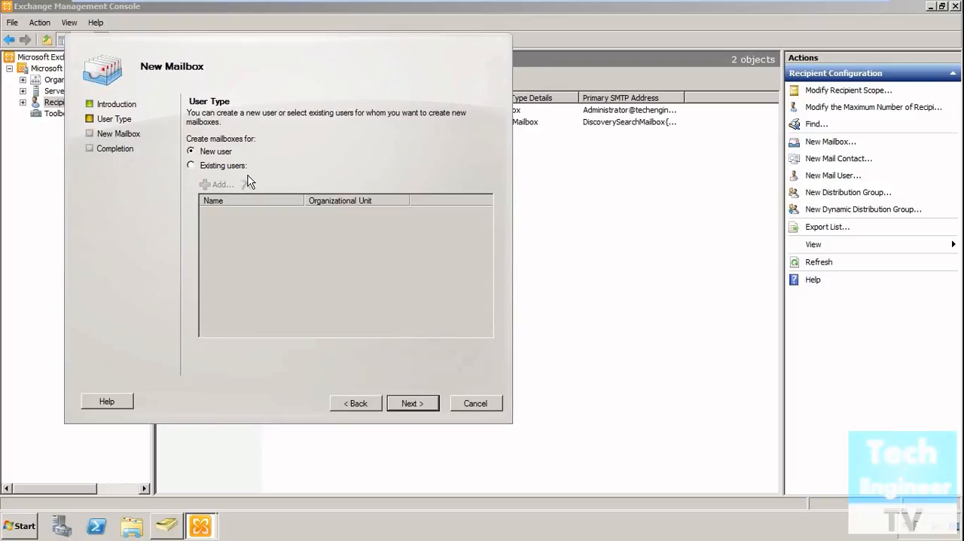
click(412, 403)
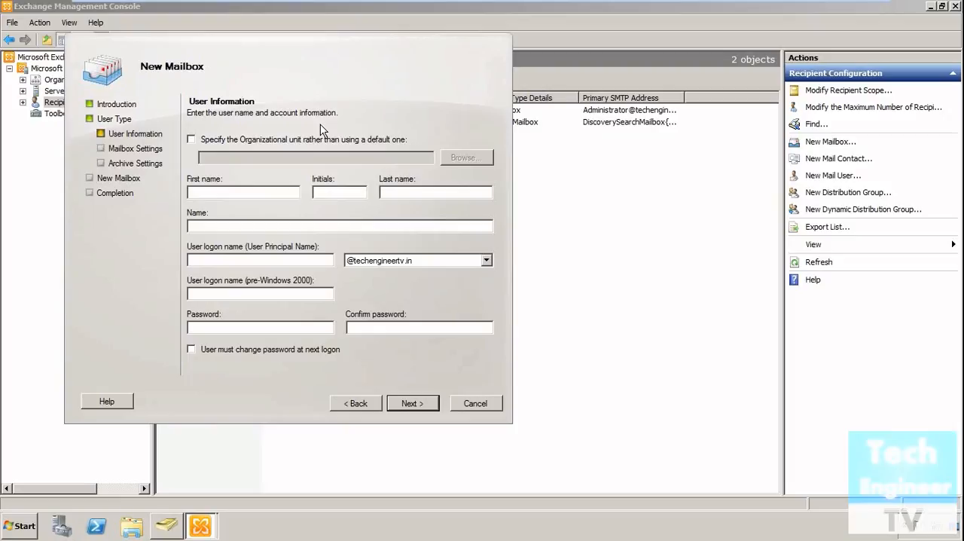
Specify techengineertv.in/Accounts as the organizational unit for the new user instead of the default one.
click(211, 145)
click(466, 158)
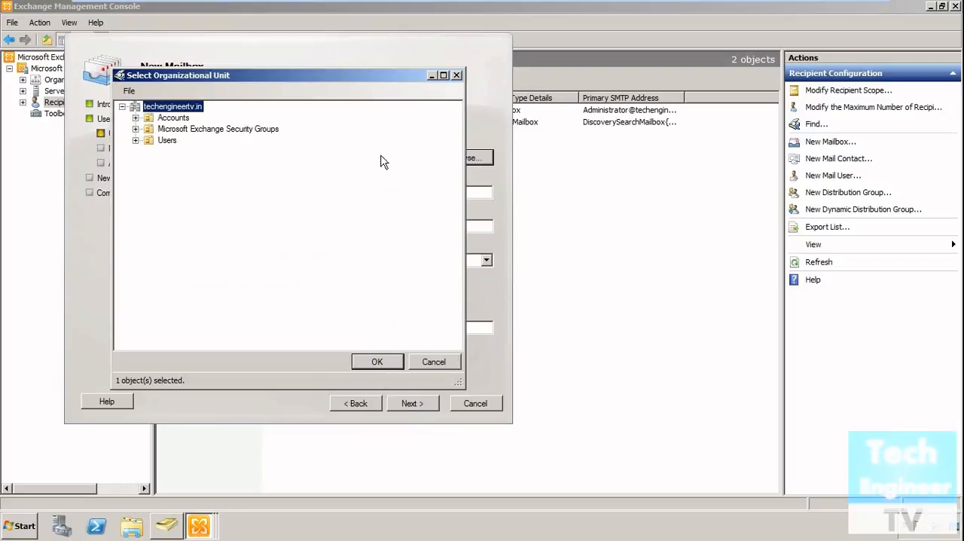
click(170, 118)
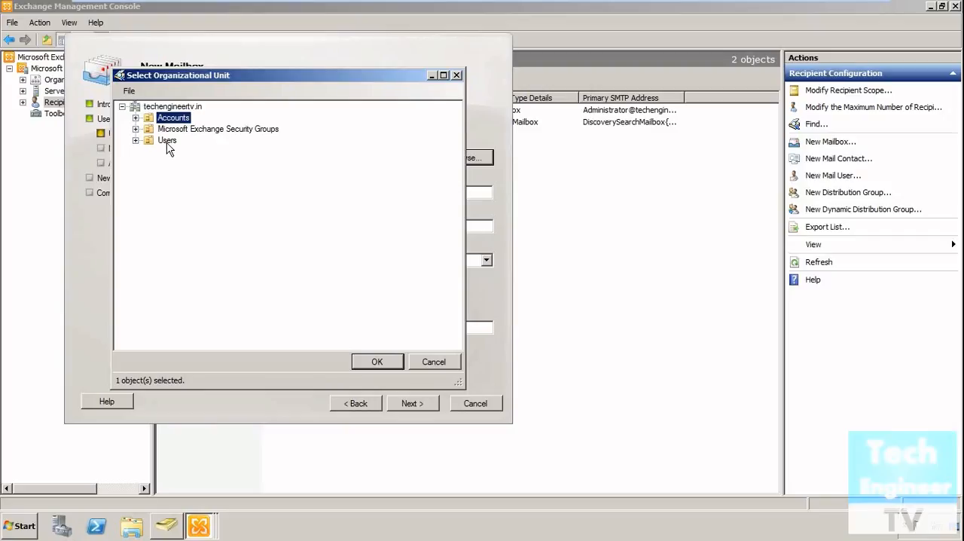
click(386, 363)
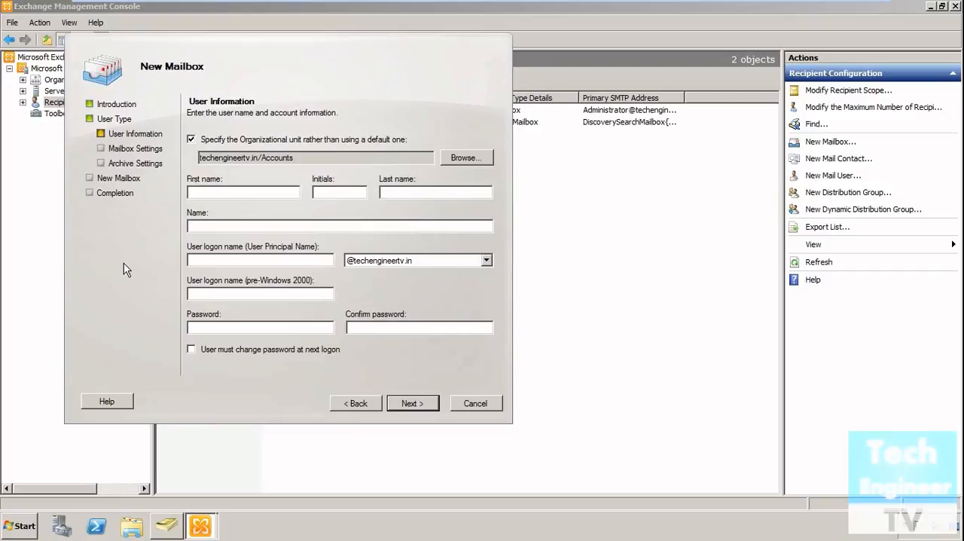
Enter the new user's first name and last name, and use the lowercase first name as the user logon name.
click(468, 192)
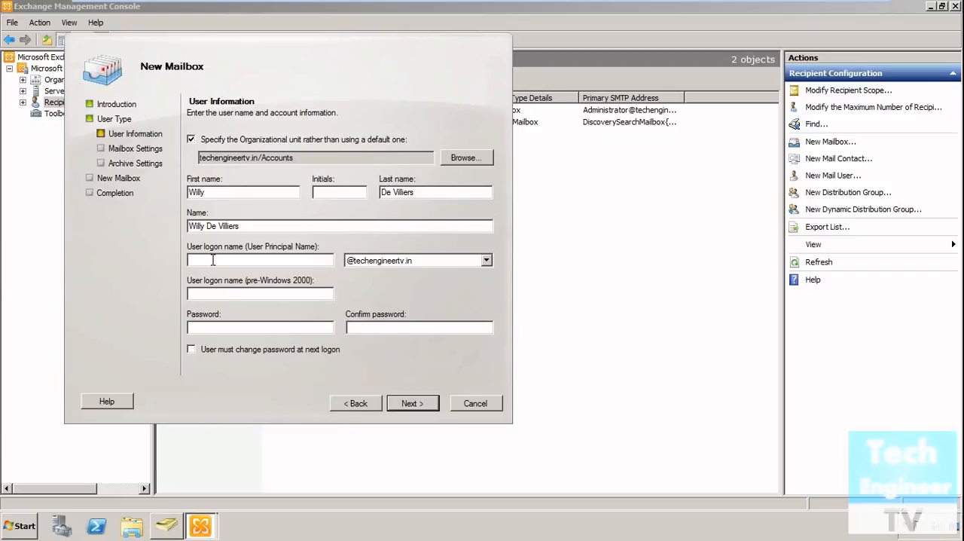
text(willy)
Enter and confirm the new user's account password, then continue to the mailbox settings.
click(314, 328)
text(********)
key(Tab)
text(********)
click(424, 406)
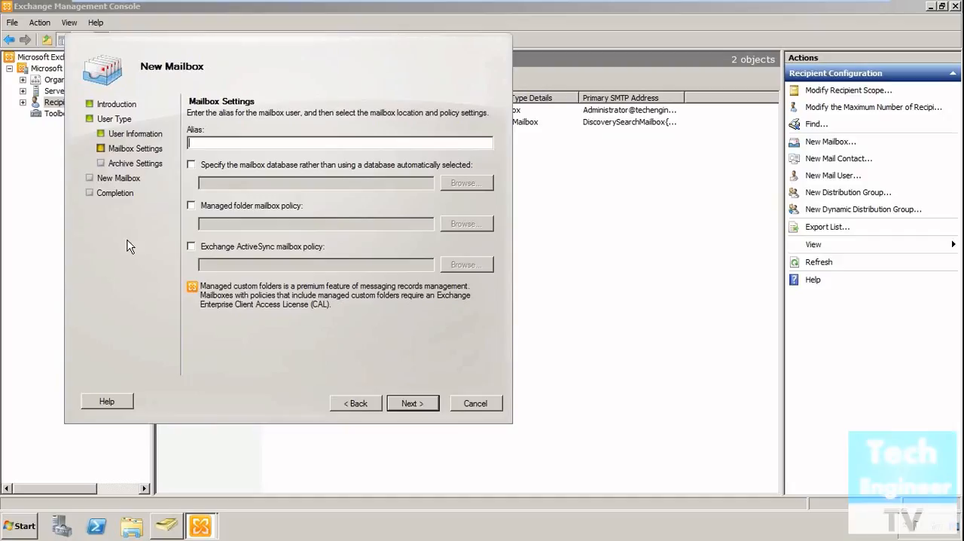
Set the mailbox alias to the user's lowercase first name, leaving the database and policy options unspecified.
text(willy)
click(412, 403)
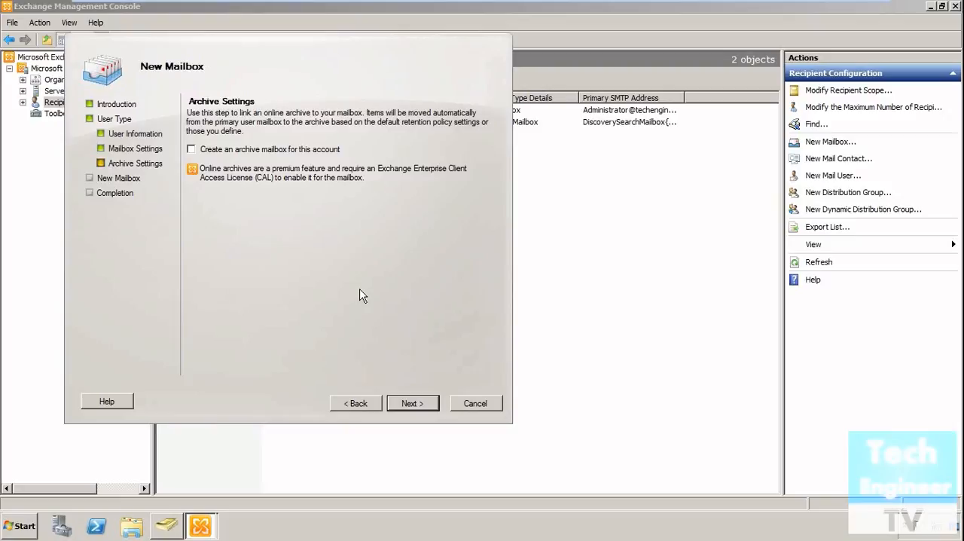
Enable an archive mailbox for the account, create the new mailbox and finish the wizard.
click(276, 152)
click(396, 408)
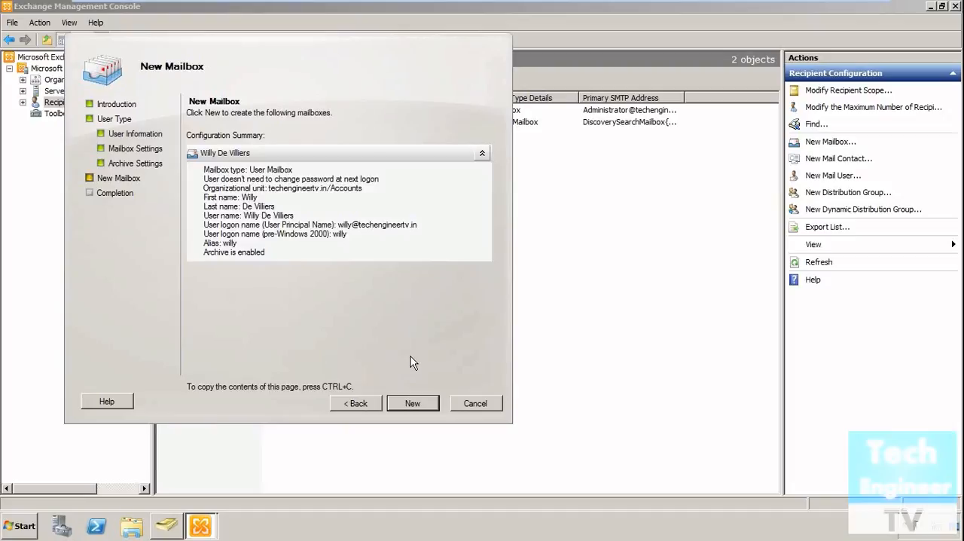
click(414, 404)
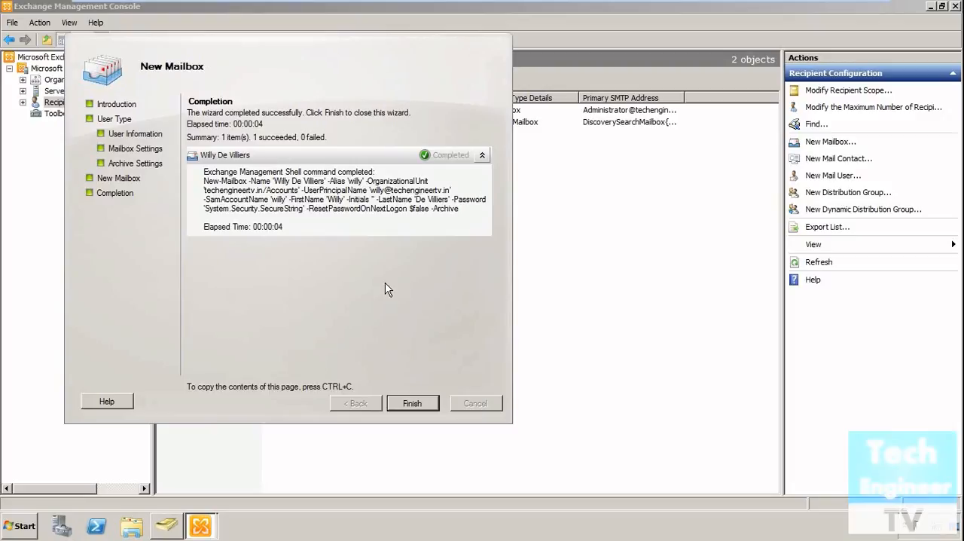
click(412, 403)
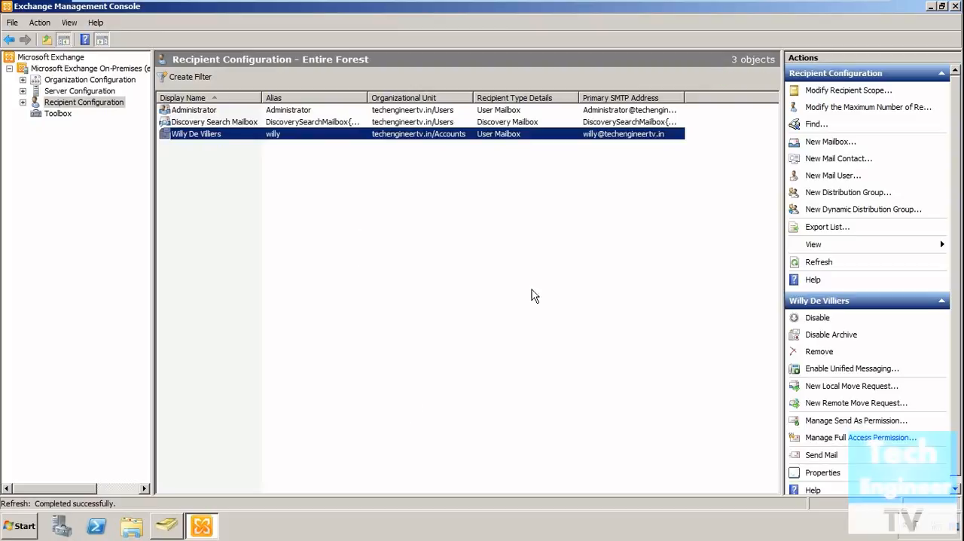
Switch to Active Directory Users and Computers, refresh the Accounts unit to check for the new user, and return to Exchange Management Console.
click(172, 527)
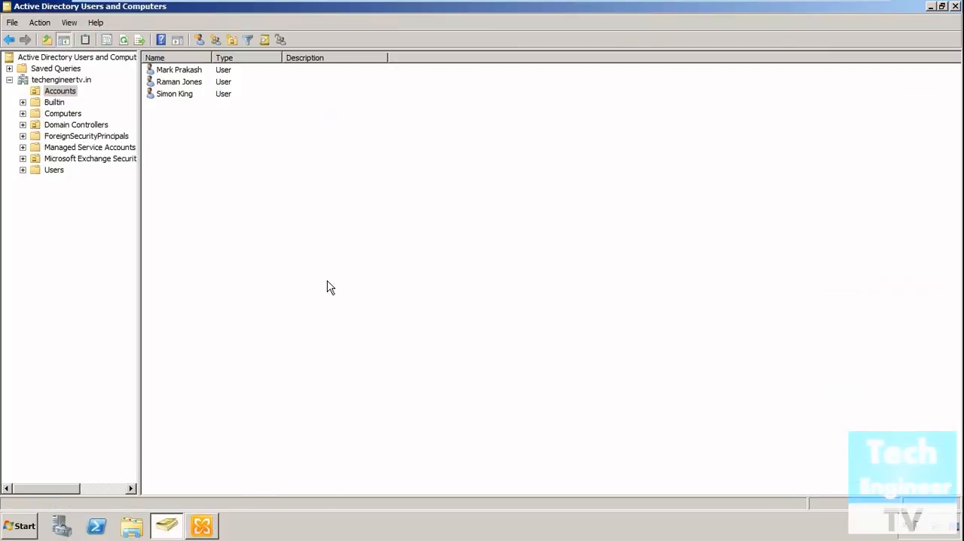
click(123, 39)
click(202, 525)
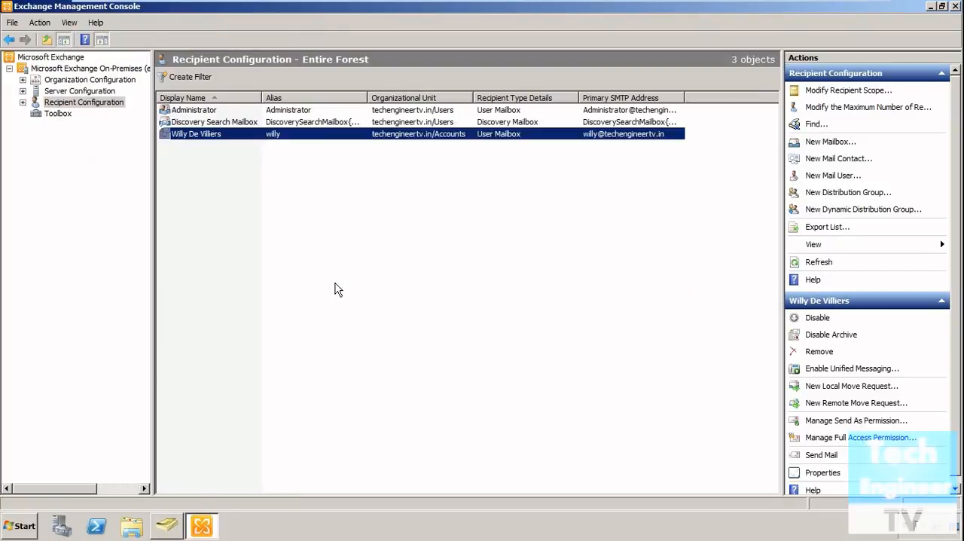